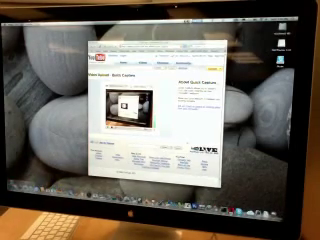
# Fan open the Dock stack folder to reveal its column of items.
pyautogui.click(268, 210)
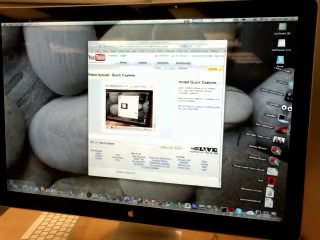
# Dismiss the fanned Dock stack so only the Quick Capture YouTube page remains.
pyautogui.press('Escape')
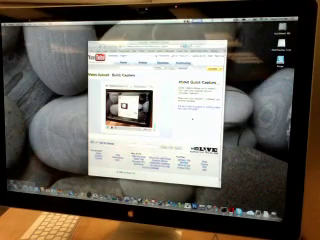